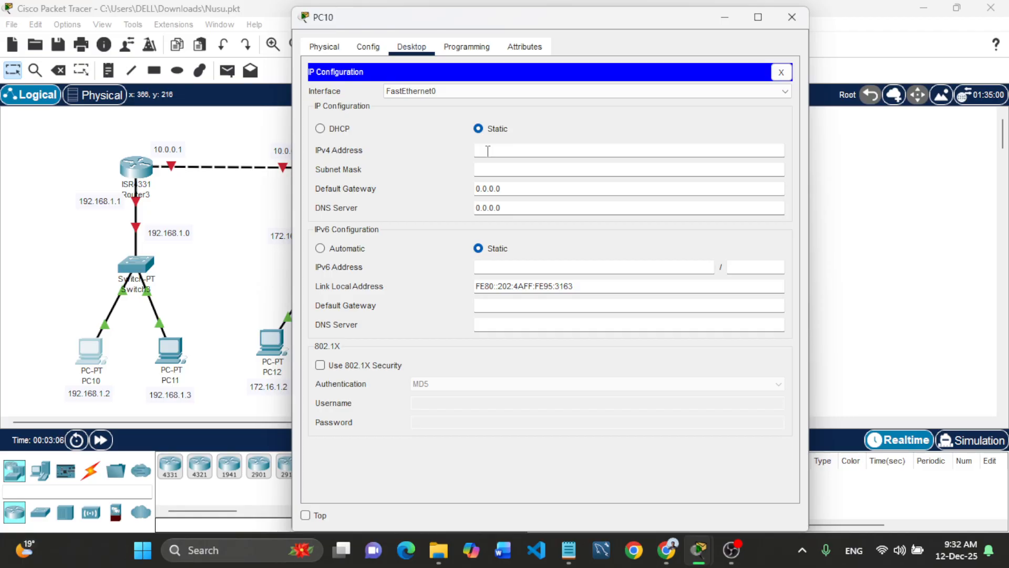
- Give PC10 the static IPv4 address 192.168.1.2, subnet mask 255.255.255.0 and default gateway 192.168.1.1
type("192.168.1.")
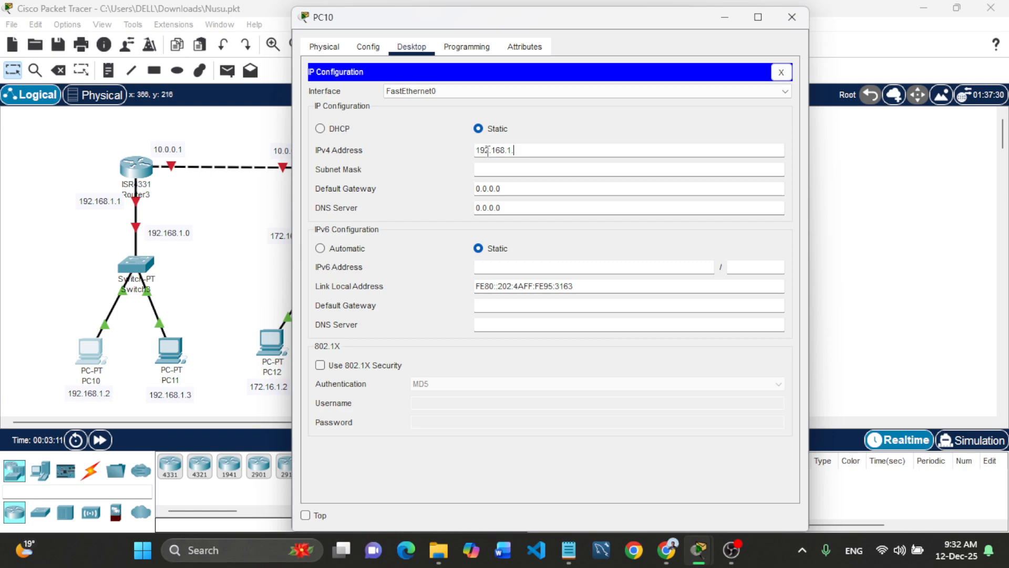
type("2")
key("Tab")
key("Tab")
type("1")
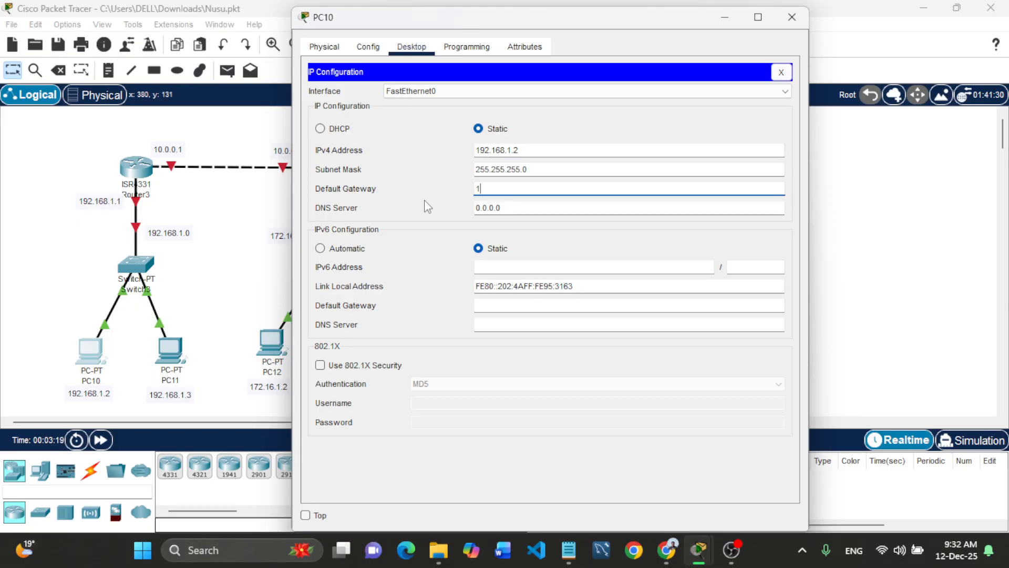
type("92.")
type("168.1.1")
left_click(789, 24)
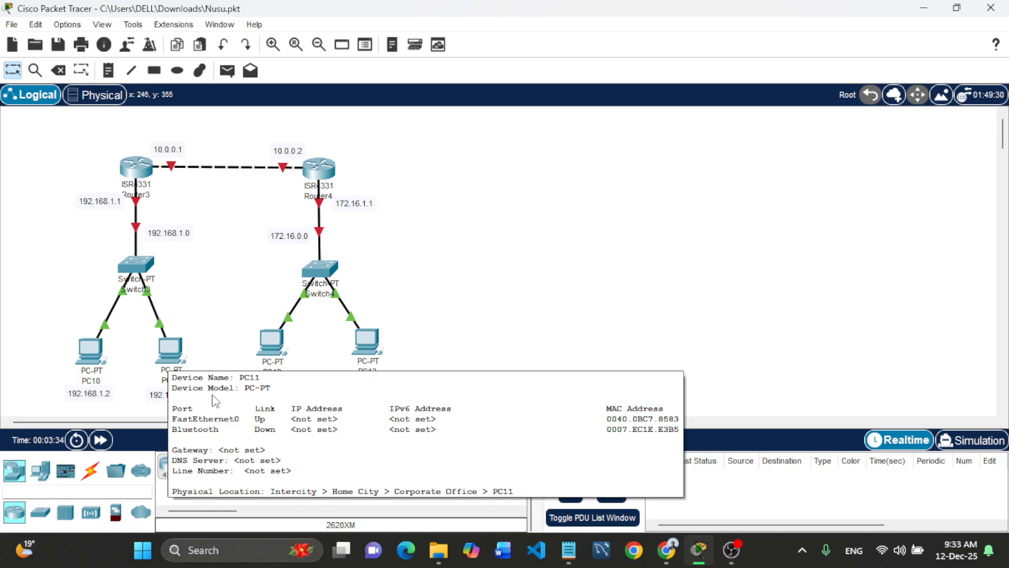
mouse_move(92, 358)
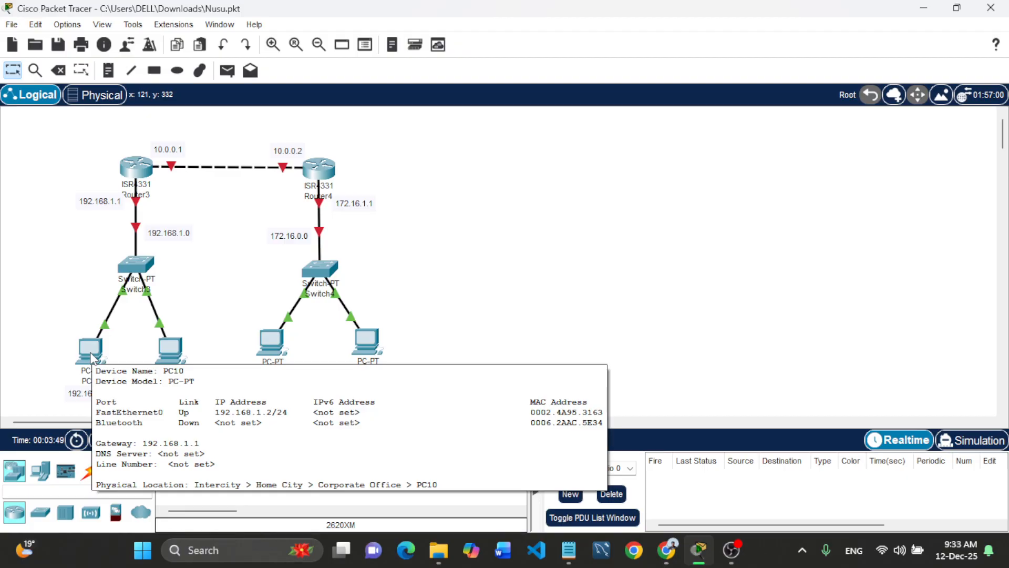
- Give PC11 the static IPv4 address 192.168.1.3, subnet mask 255.255.255.0 and default gateway 192.168.1.1
left_click(175, 352)
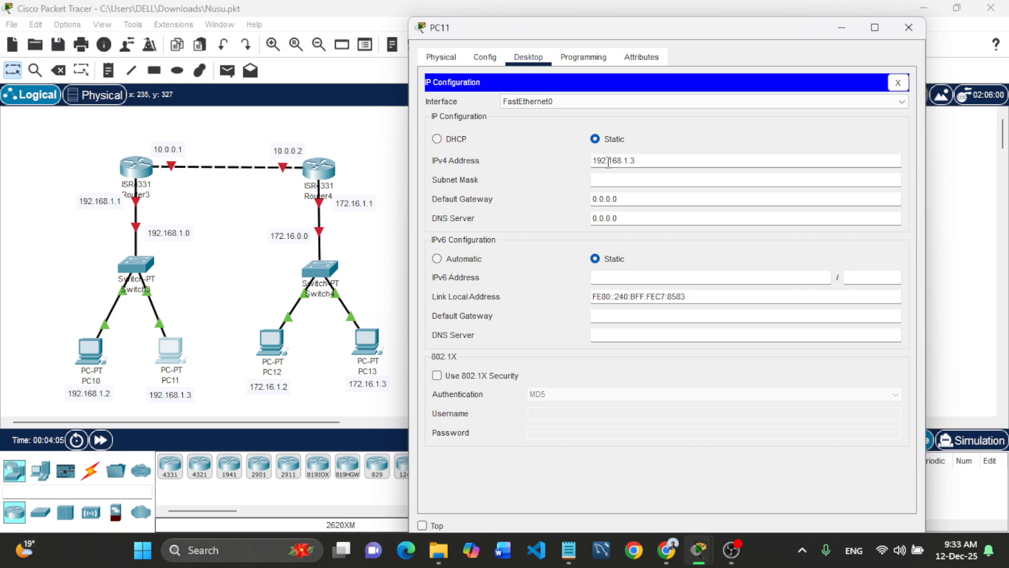
left_click(599, 180)
triple_click(593, 199)
type("1")
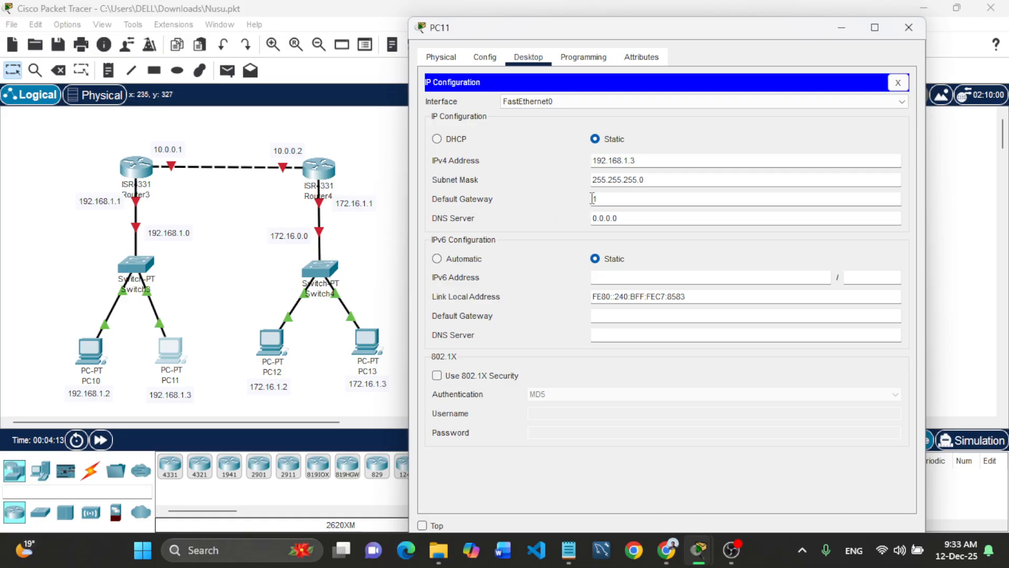
left_click(593, 198)
type("192.16")
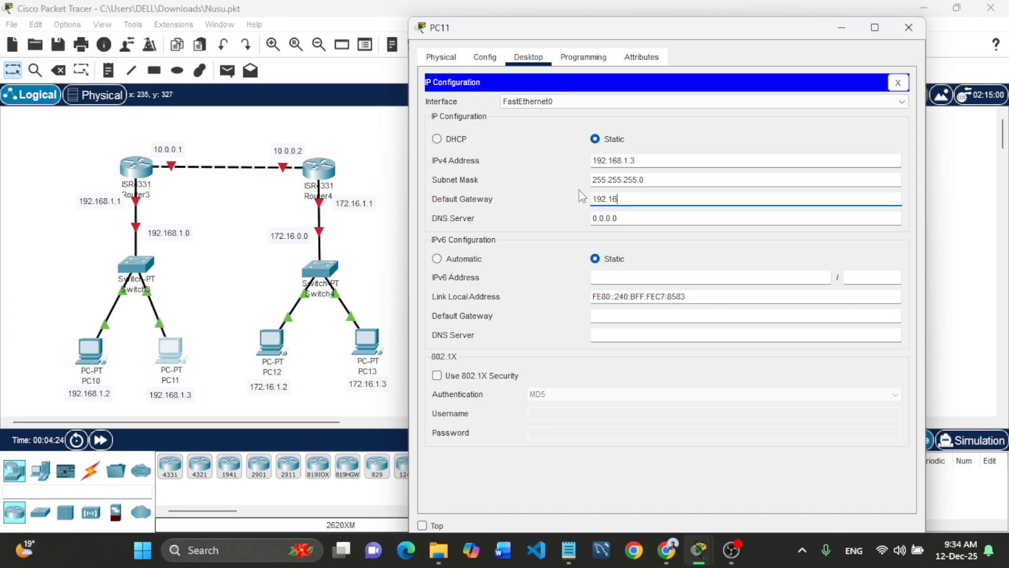
type("8.1.1")
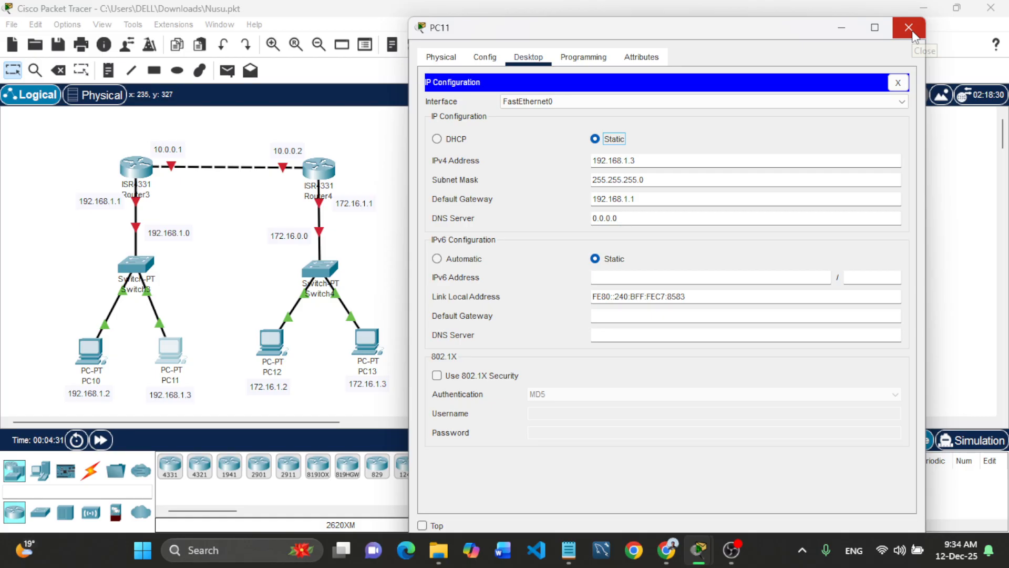
left_click(909, 28)
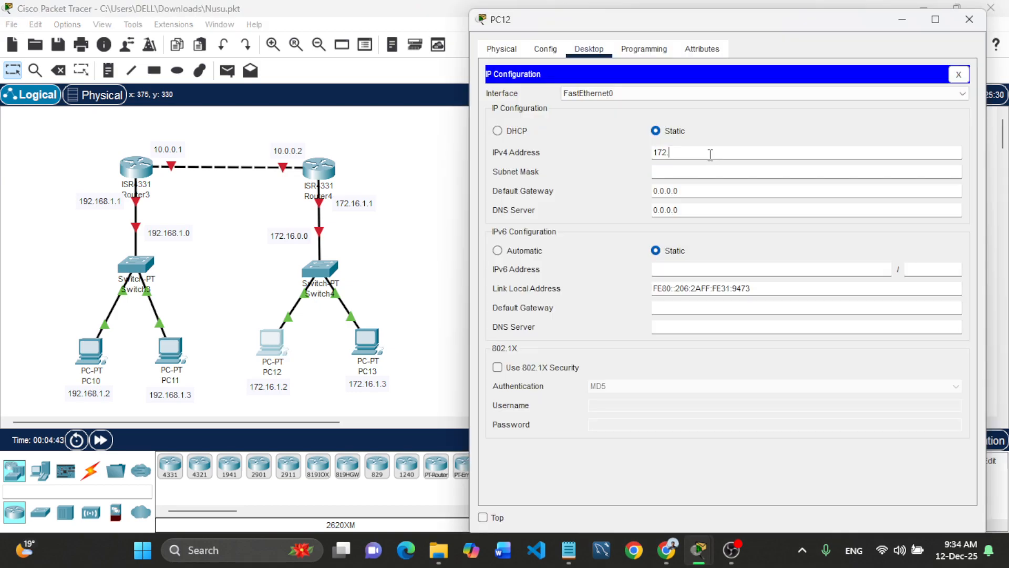
- Give PC12 the static IPv4 address 172.16.1.2, subnet mask 255.255.0.0 and default gateway 172.16.1.1
type(".16.")
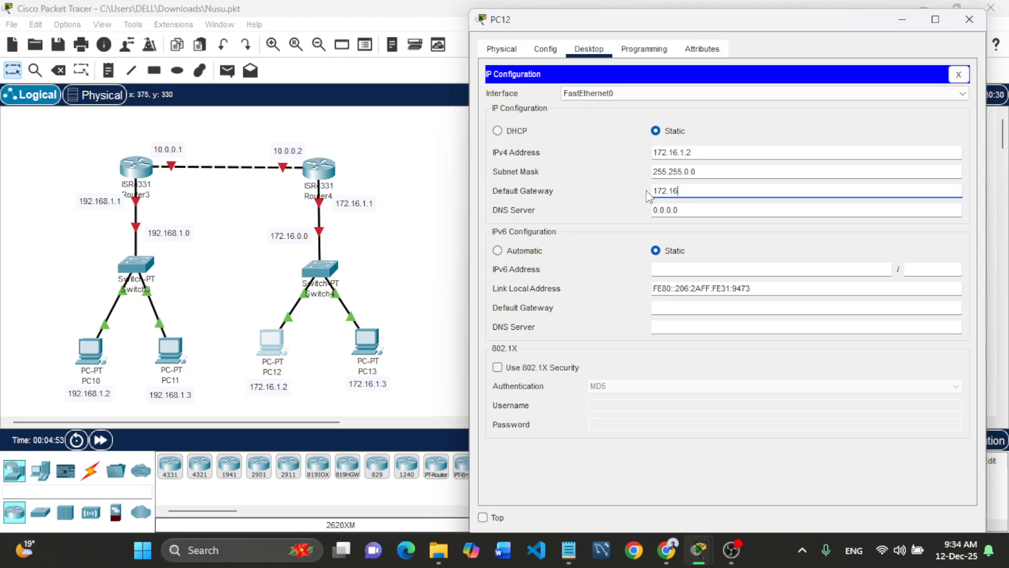
type(".1.1")
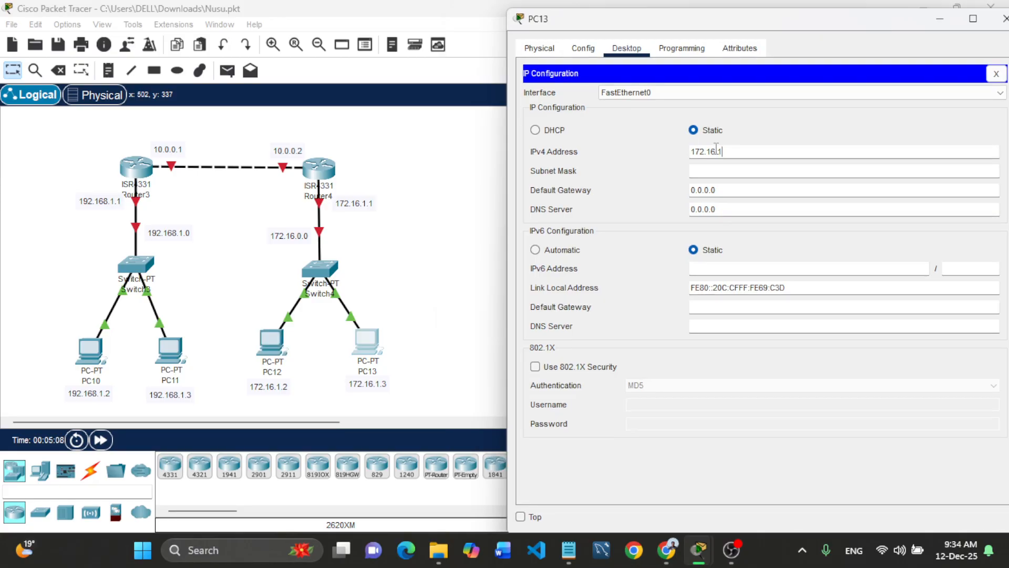
- Give PC13 the static IPv4 address 172.16.1.3, subnet mask 255.255.0.0 and default gateway 172.16.1.1
type(".3")
type("172.16.1.")
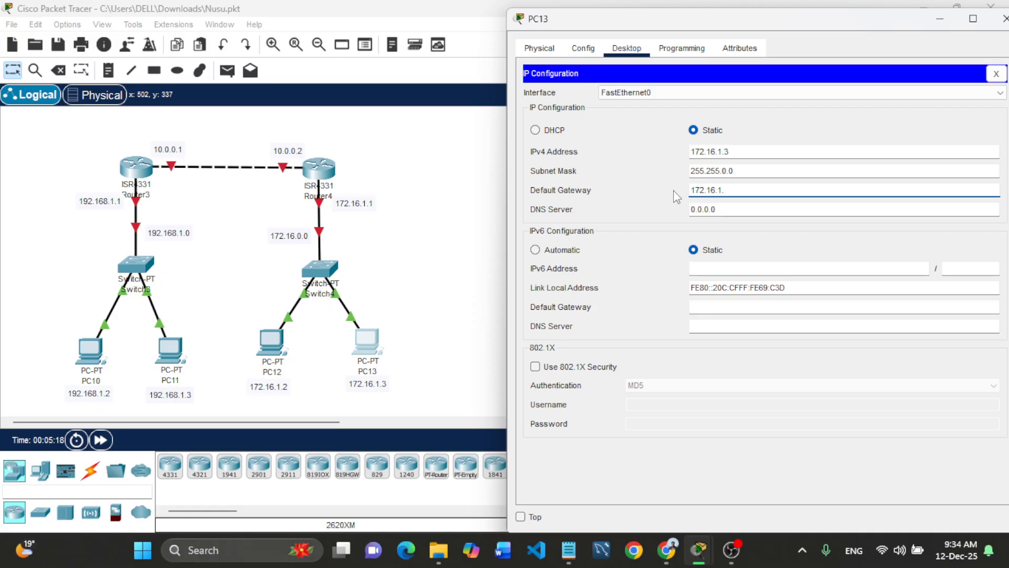
type("1")
left_click(1004, 19)
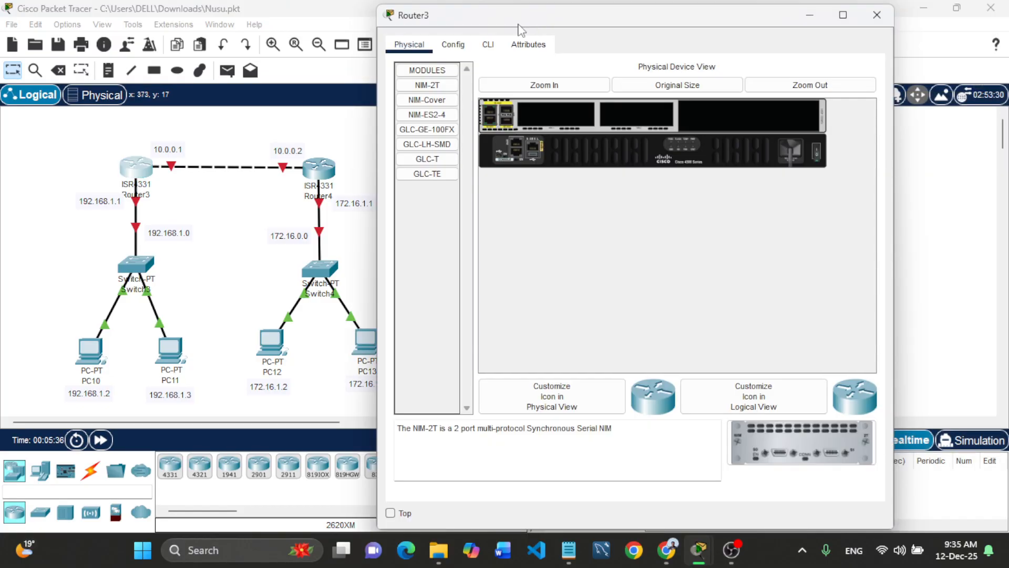
- Enable Router3's GigabitEthernet0/0/0 with 192.168.1.1, mask 255.255.255.0, and GigabitEthernet0/0/1 with 10.0.0.1, mask 255.0.0.0
left_click(455, 45)
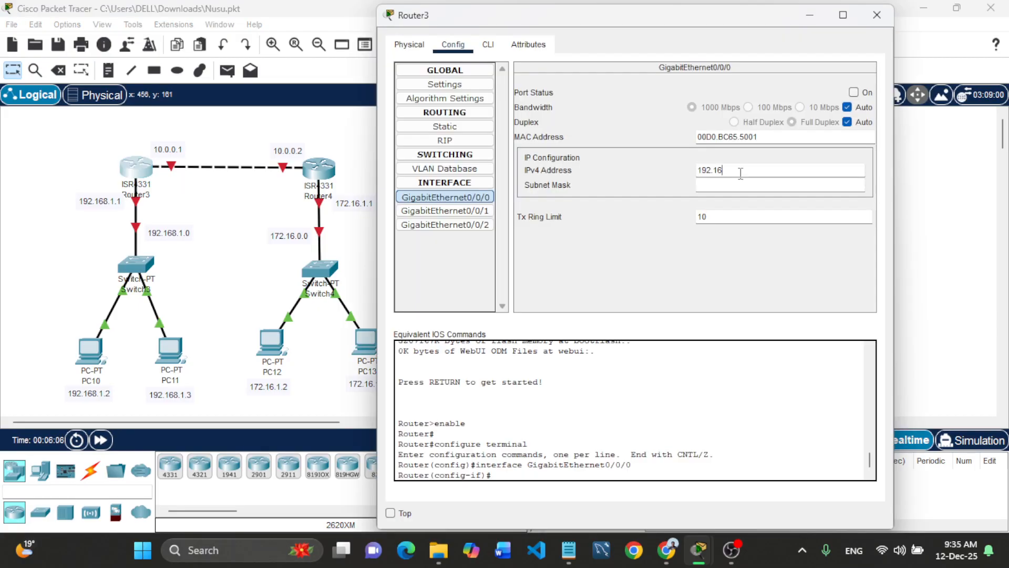
type("8.1.")
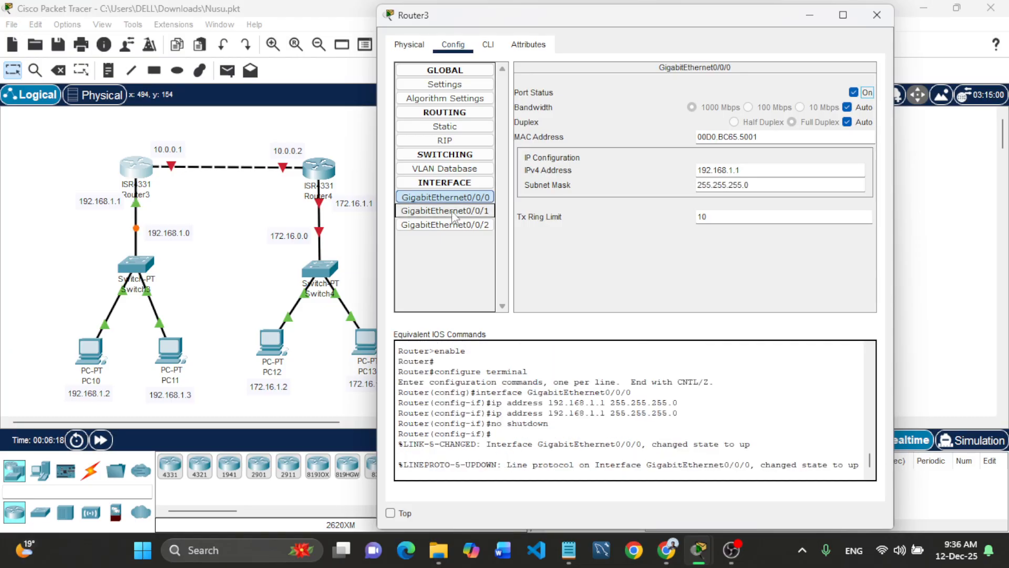
left_click(454, 210)
left_click(709, 171)
type("10.")
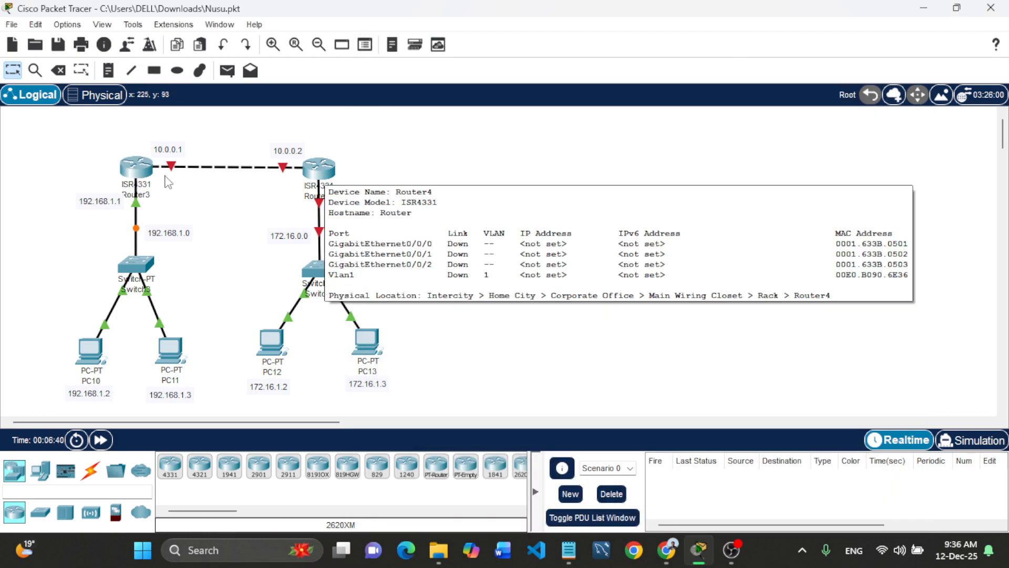
- Add a static route on Router3 to network 172.16.0.0, mask 255.255.0.0, with next hop 10.0.0.2
left_click(142, 176)
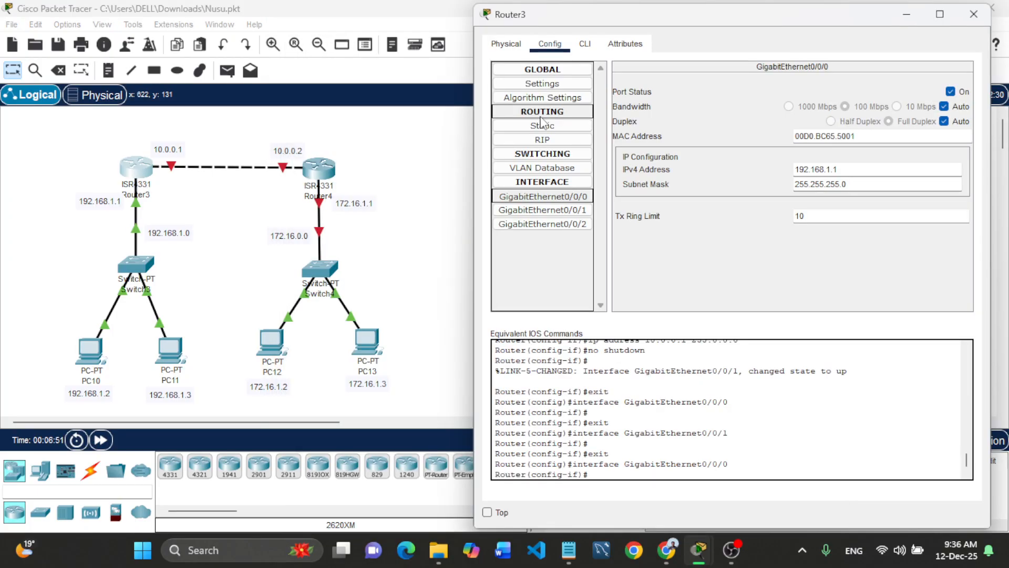
left_click(543, 125)
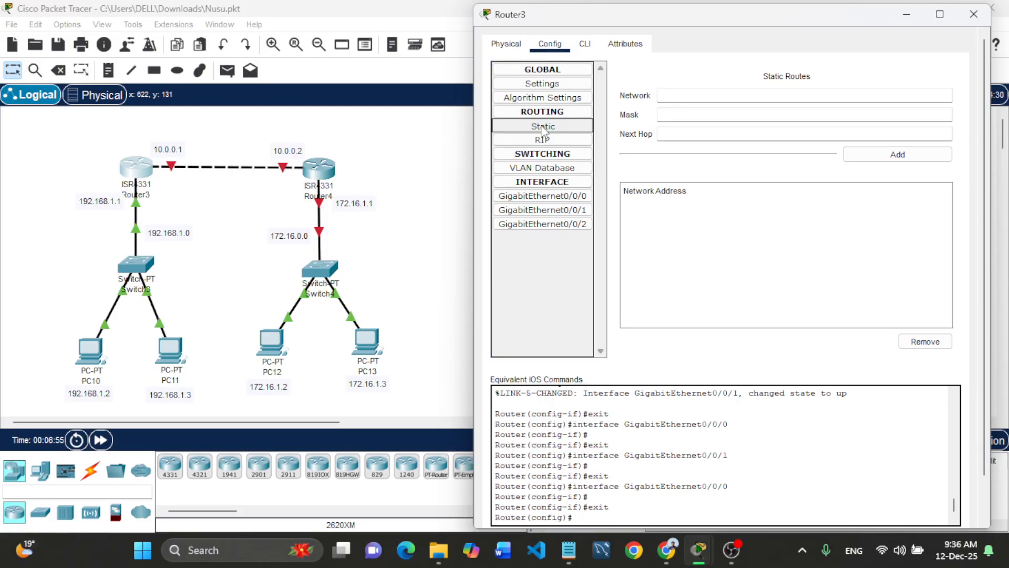
left_click(542, 129)
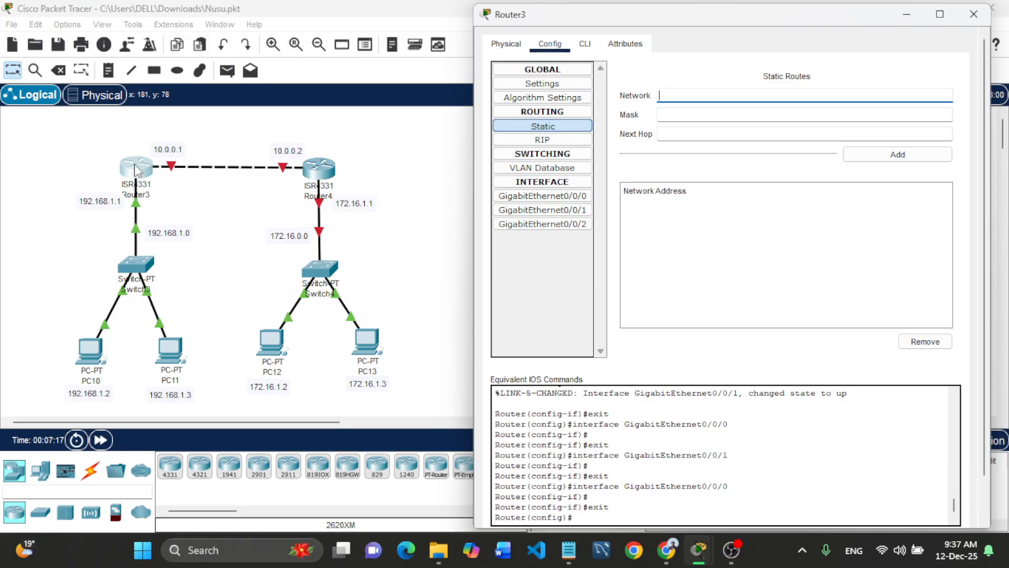
type("172.16.0.0")
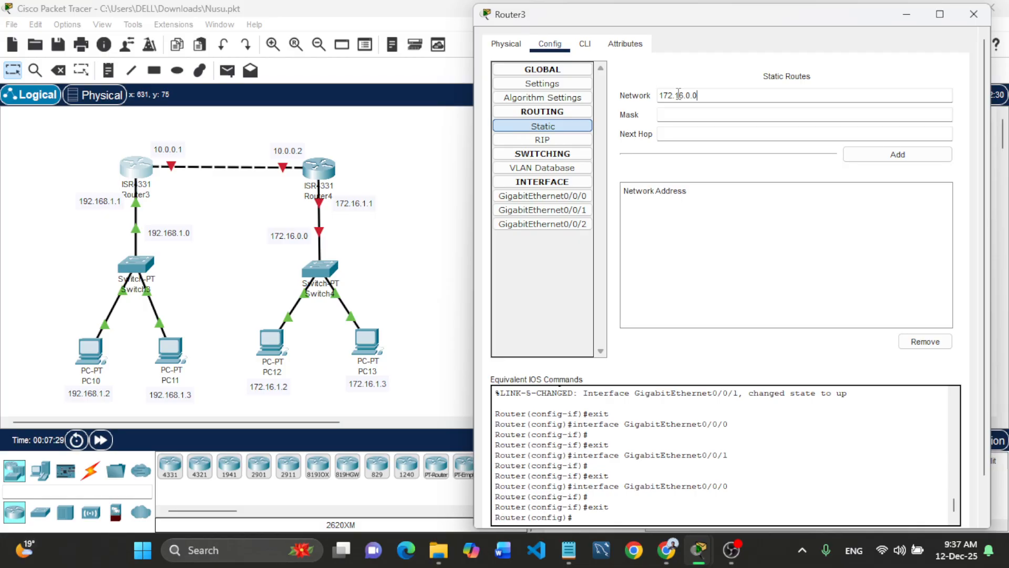
left_click(705, 116)
type("255.255.")
type("0.0")
key("Tab")
type("10.0.0.2")
left_click(898, 154)
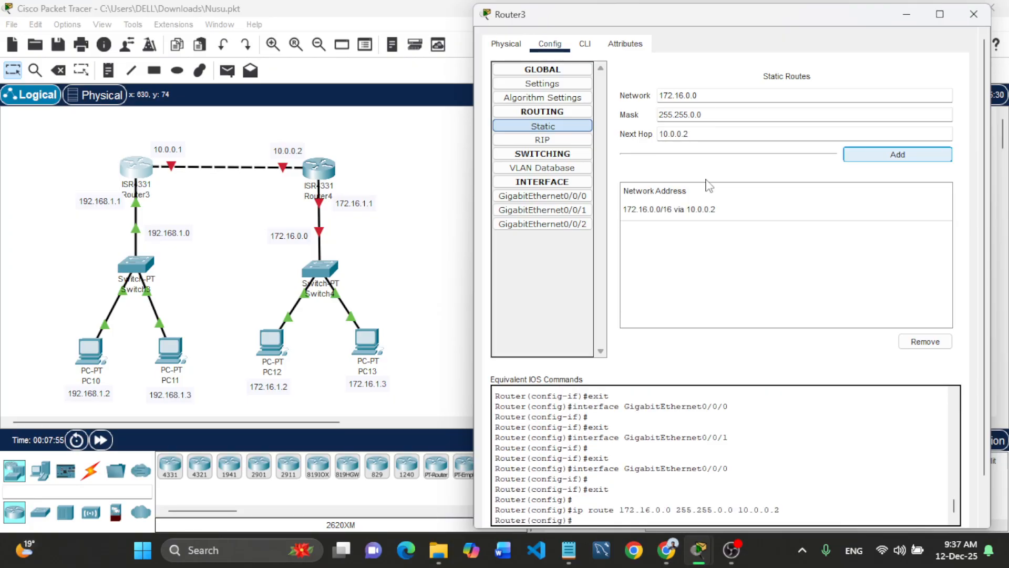
left_click(974, 15)
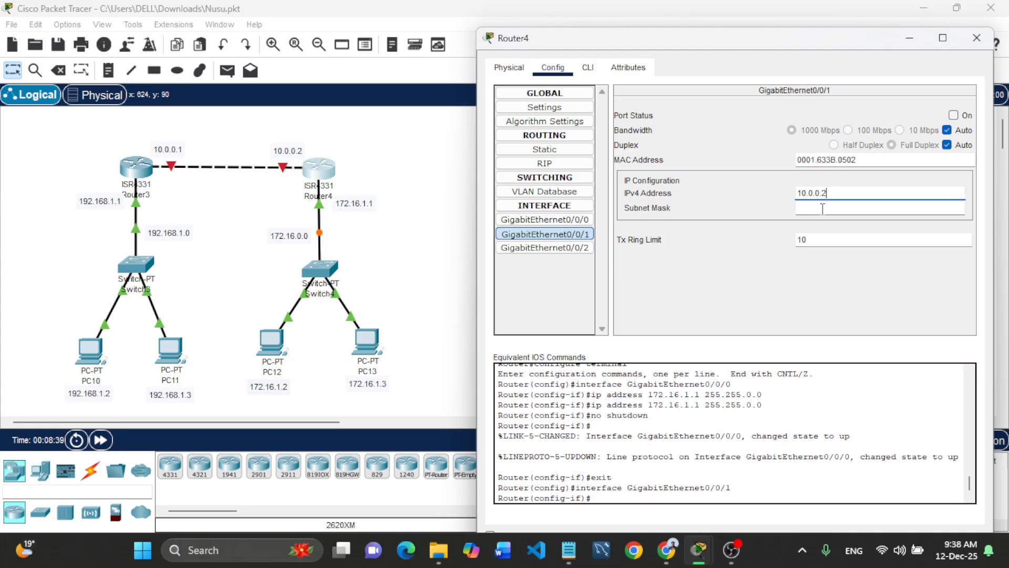
- Enable Router4's GigabitEthernet0/0/1 with 10.0.0.2, mask 255.0.0.0, and add a static route to network 192.168.1.0
left_click(823, 209)
left_click(954, 116)
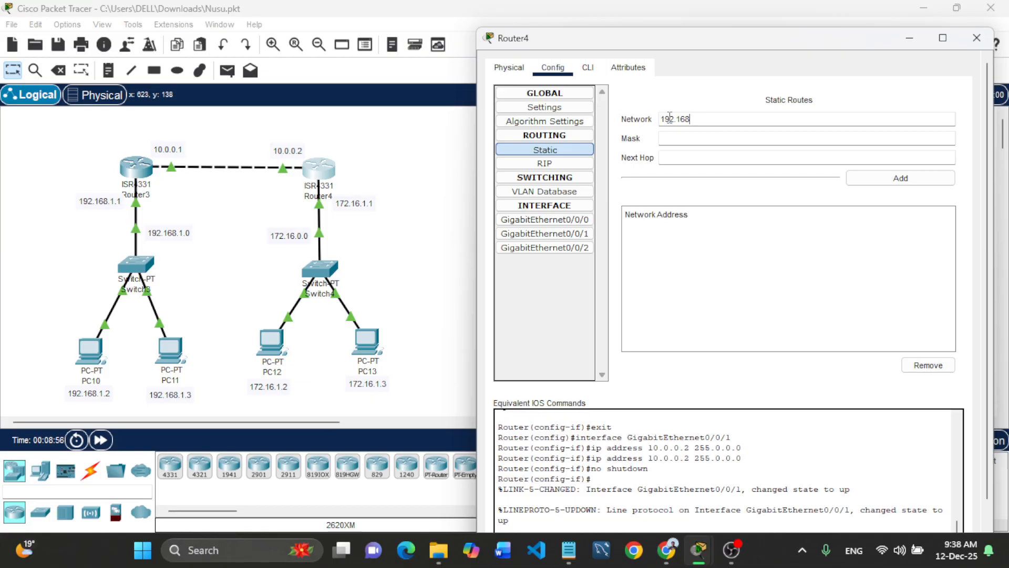
type(".1.0")
left_click(676, 139)
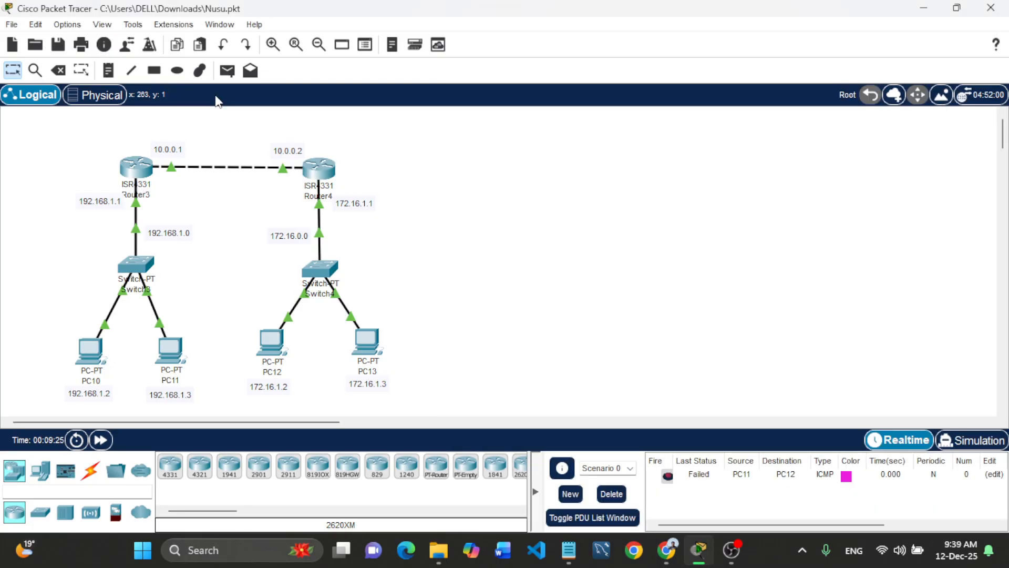
- Test connectivity by sending a simple PDU from PC11 to PC12, and start another simple PDU
left_click(227, 70)
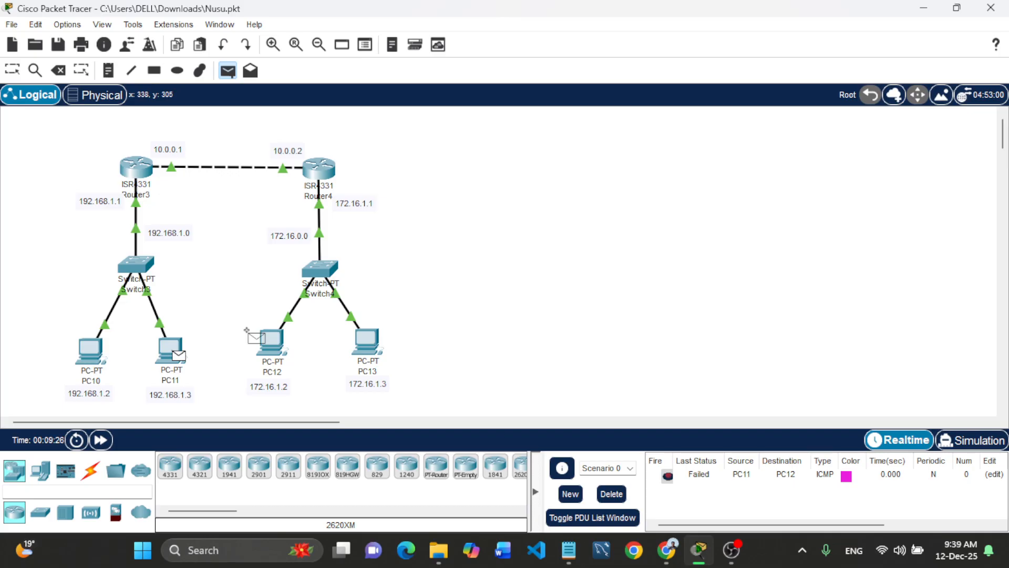
left_click(269, 341)
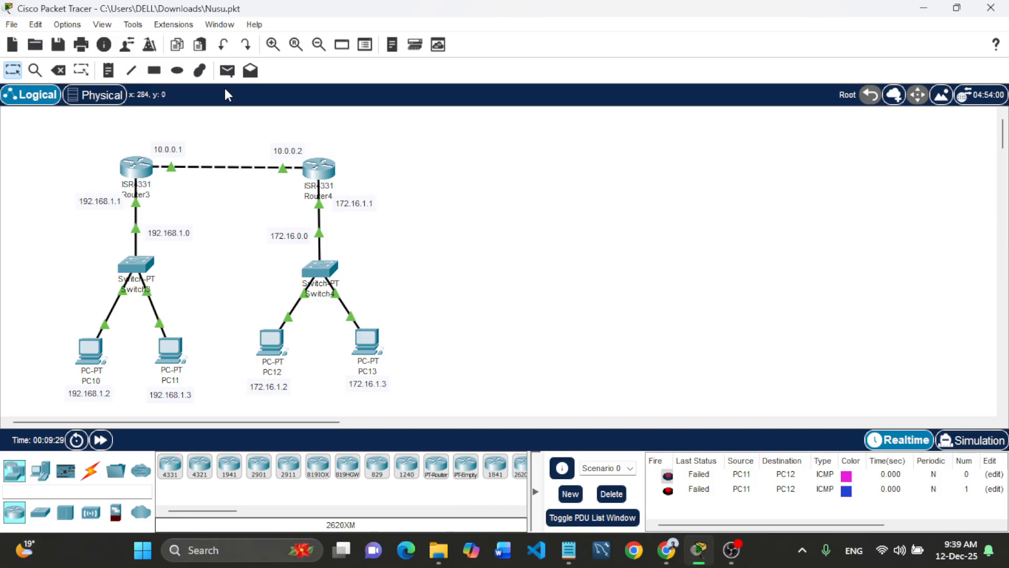
left_click(227, 70)
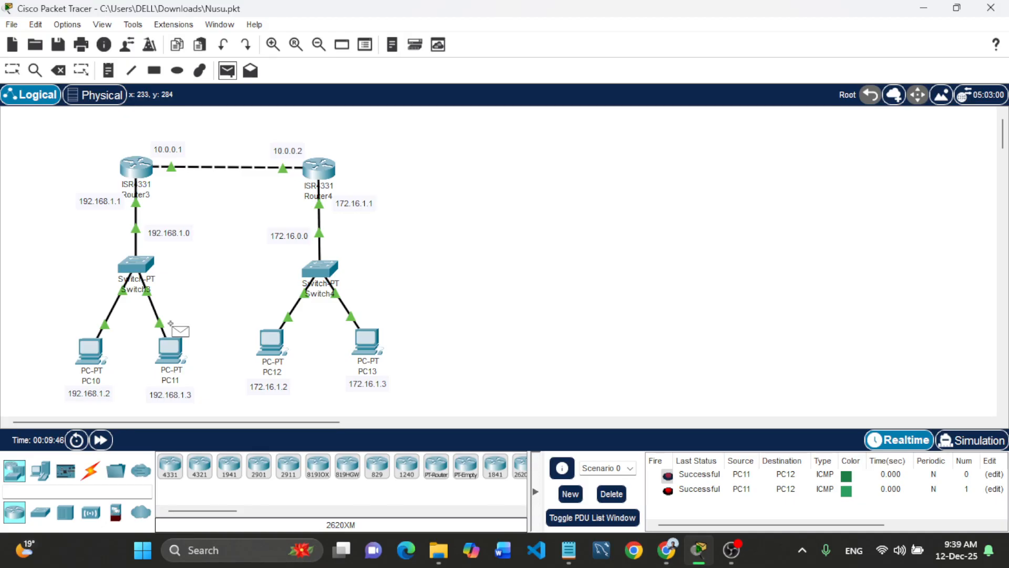